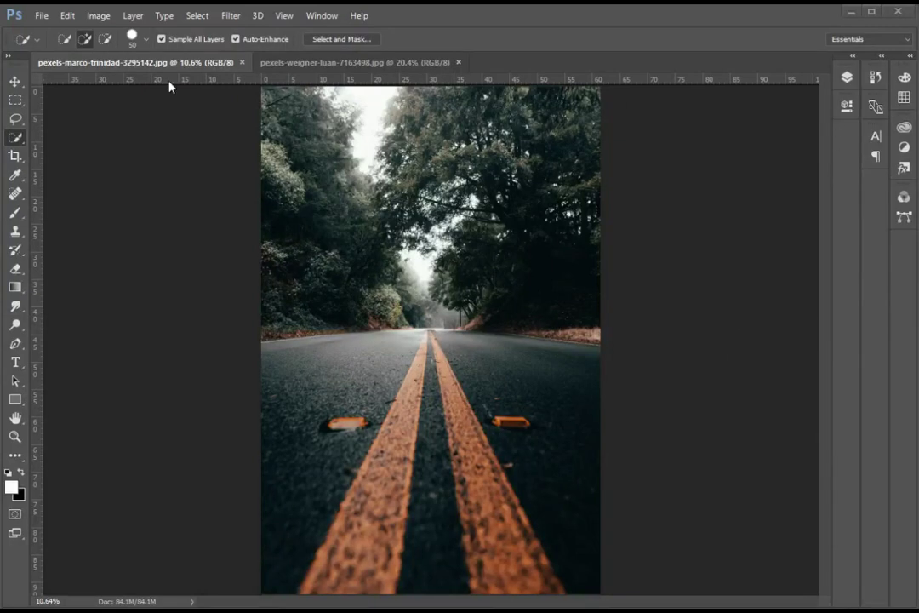
Quick-select the golden retriever from chest to ear, subtracting the floor on its right
{"action": "left_click", "coordinate": [324, 63]}
{"action": "left_click_drag", "start_coordinate": [473, 413], "coordinate": [486, 124]}
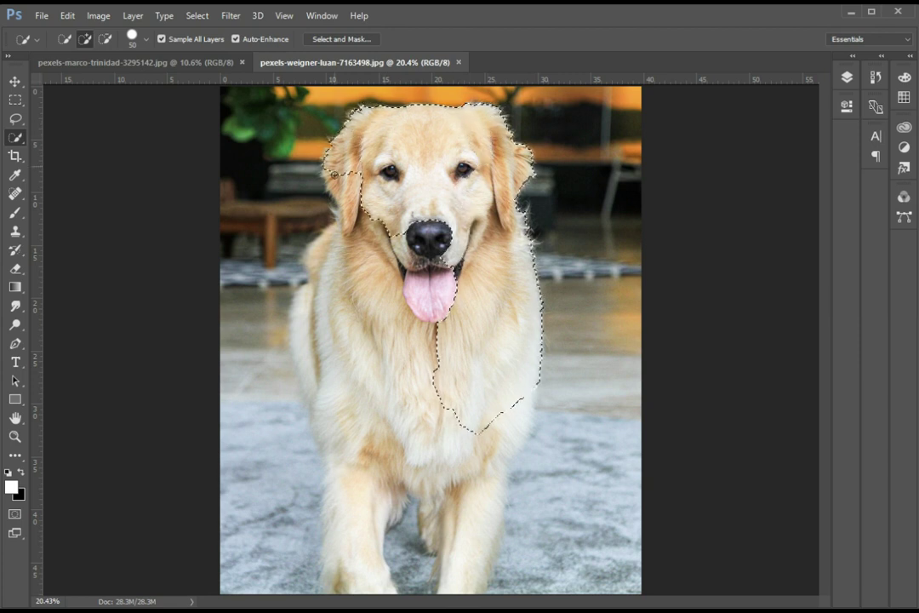
{"action": "mouse_move", "coordinate": [486, 124]}
{"action": "left_mouse_down"}
{"action": "mouse_move", "coordinate": [300, 324]}
{"action": "mouse_move", "coordinate": [485, 559]}
{"action": "left_mouse_up"}
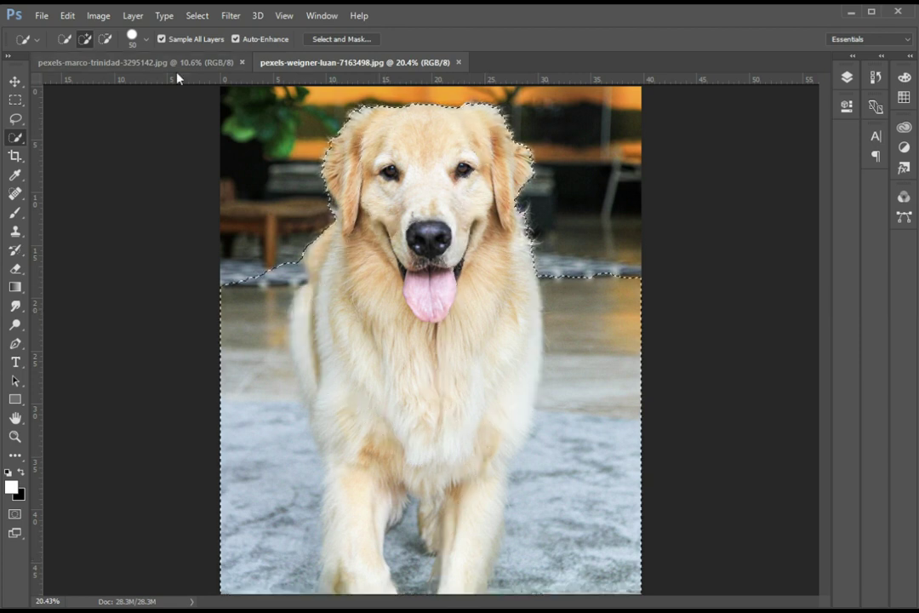
{"action": "left_click", "coordinate": [105, 38]}
{"action": "left_click_drag", "start_coordinate": [587, 358], "coordinate": [558, 562]}
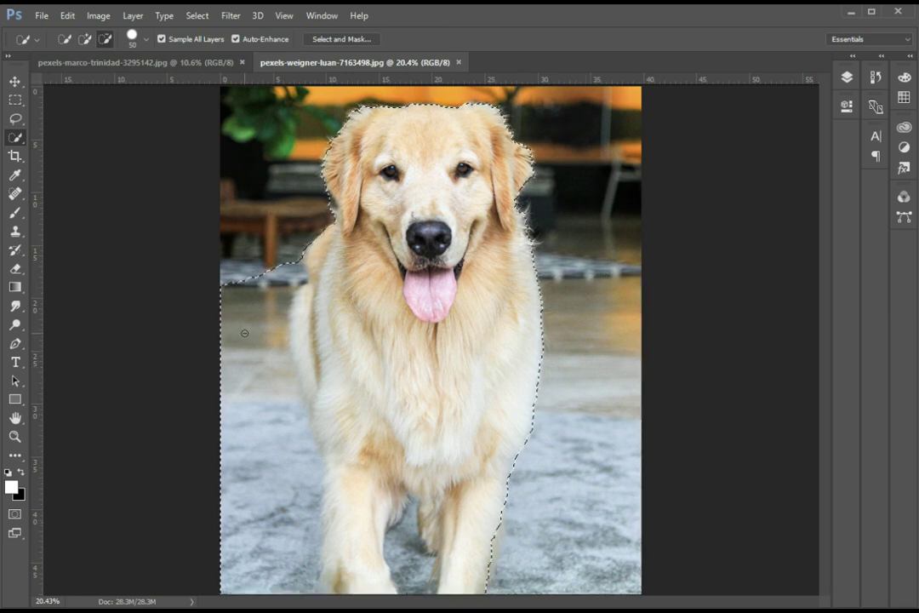
{"action": "left_click", "coordinate": [85, 38]}
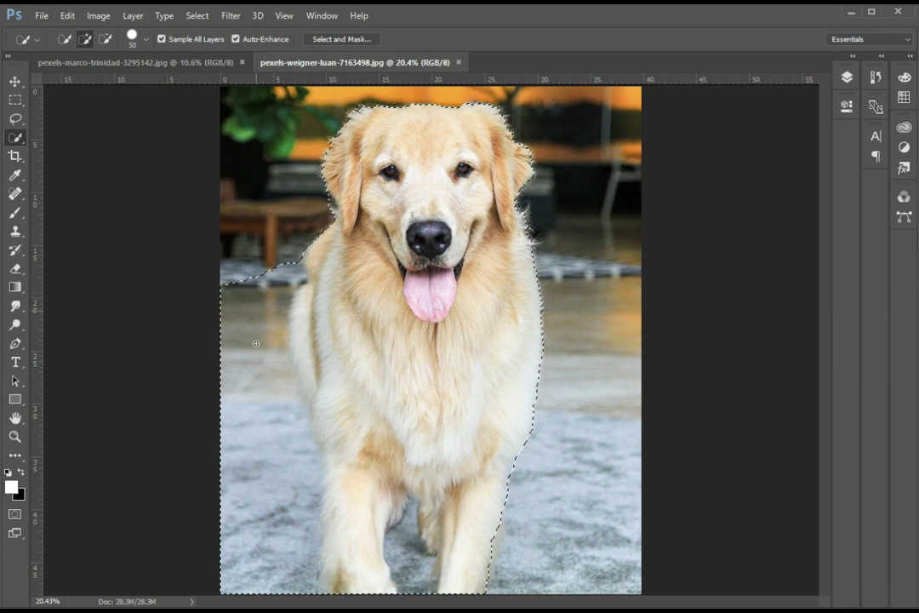
Remove the left floor and the gap between the front legs, then open Select and Mask
{"action": "mouse_move", "coordinate": [276, 282]}
{"action": "left_mouse_down"}
{"action": "mouse_move", "coordinate": [312, 579]}
{"action": "mouse_move", "coordinate": [254, 351]}
{"action": "mouse_move", "coordinate": [257, 305]}
{"action": "left_mouse_up"}
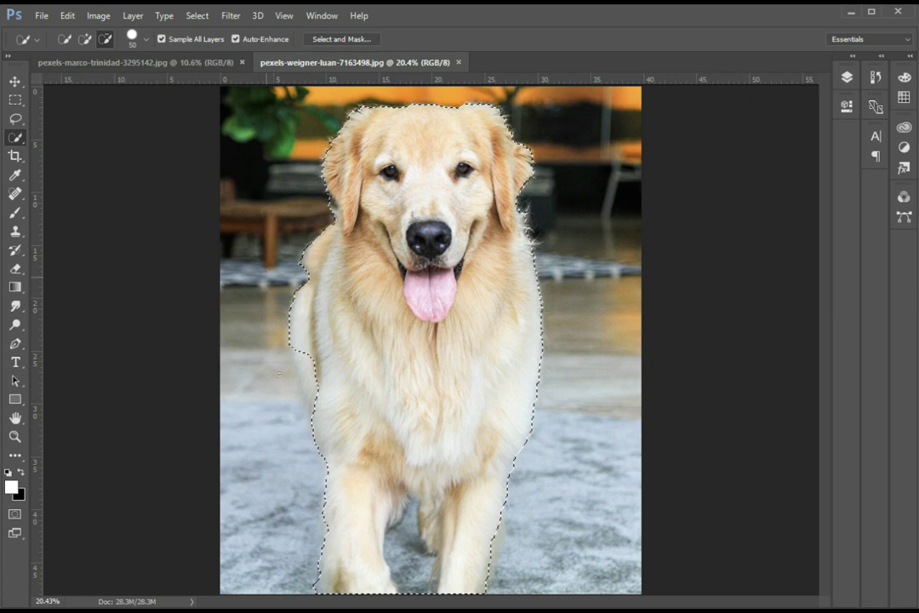
{"action": "left_click", "coordinate": [85, 38]}
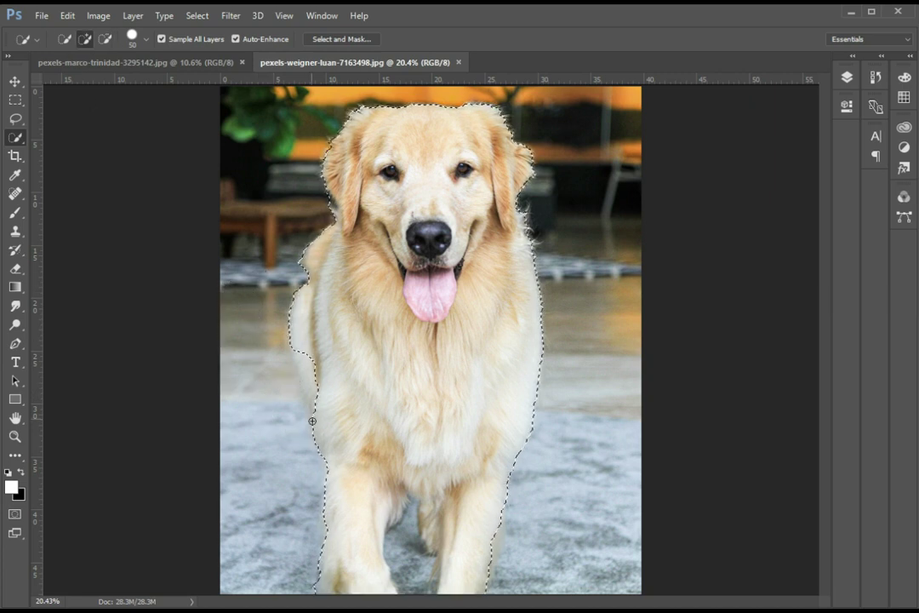
{"action": "left_click_drag", "start_coordinate": [303, 364], "coordinate": [343, 430]}
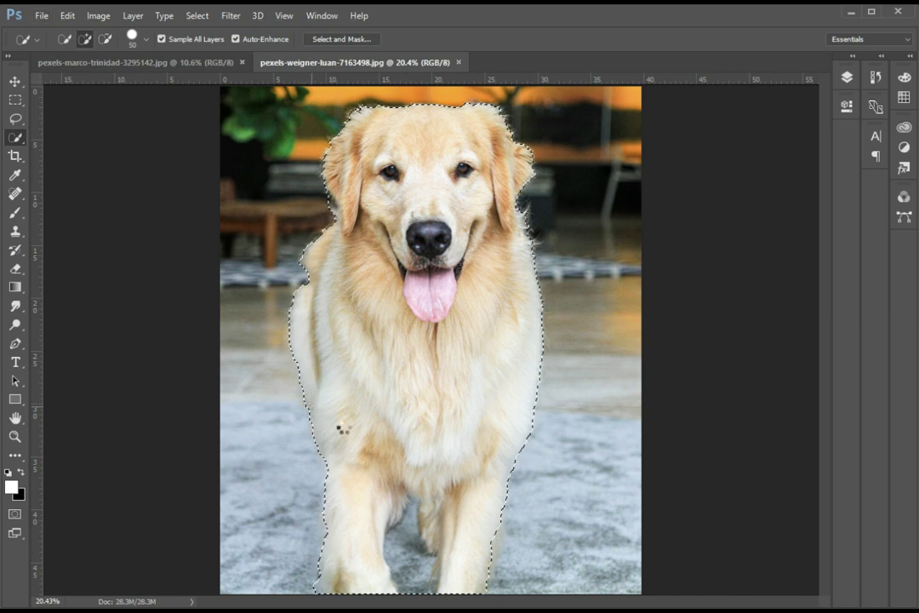
{"action": "left_click", "coordinate": [104, 39]}
{"action": "left_click_drag", "start_coordinate": [419, 589], "coordinate": [413, 498]}
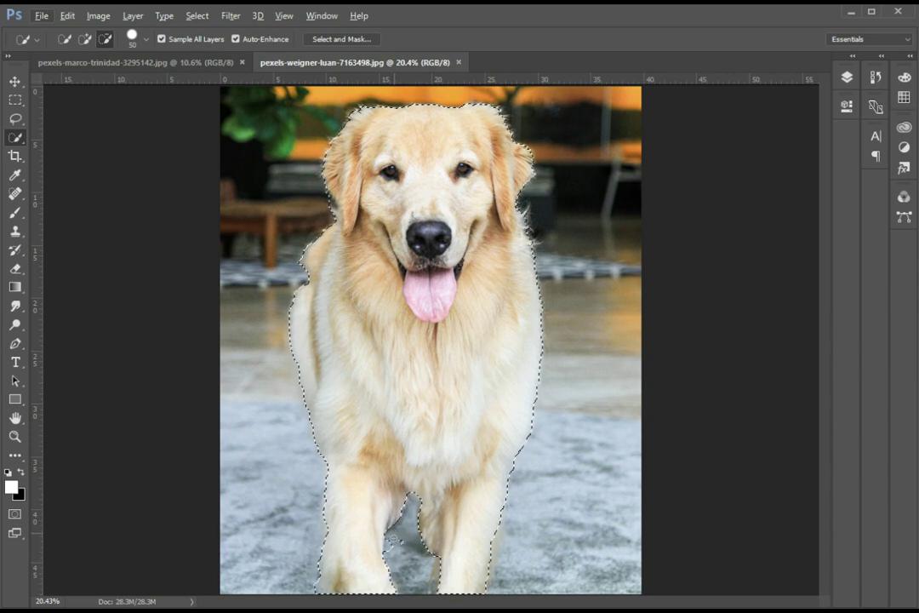
{"action": "left_click_drag", "start_coordinate": [401, 539], "coordinate": [430, 565]}
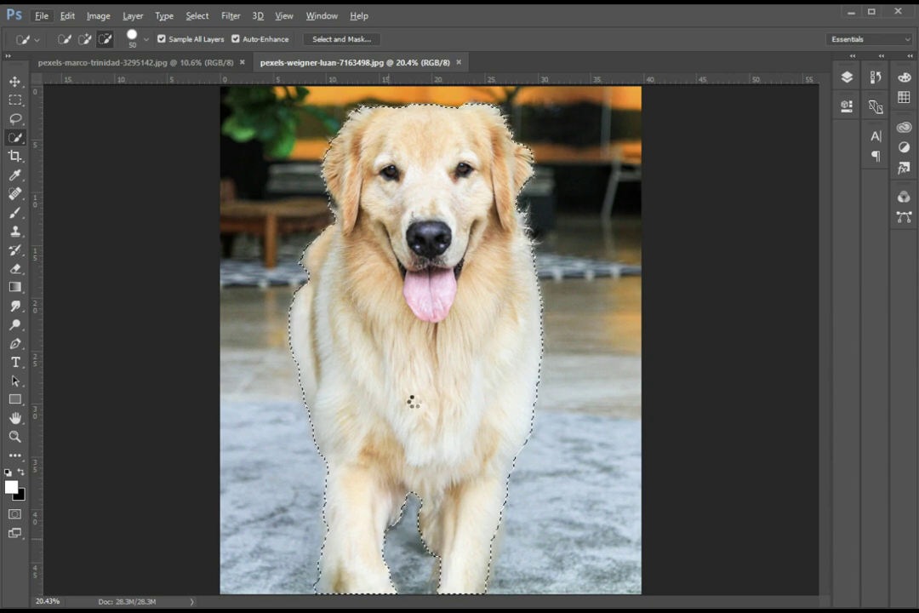
{"action": "left_click", "coordinate": [342, 39]}
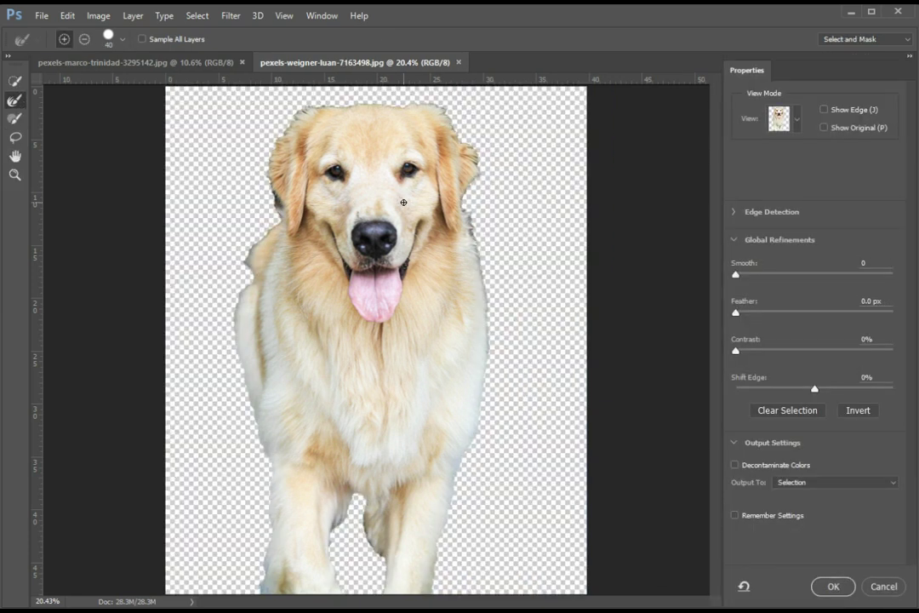
Brush the dog's fur edges with a size-90 Refine Edge brush and keep the refined selection
{"action": "key", "text": "bracketright"}
{"action": "key", "text": "bracketright"}
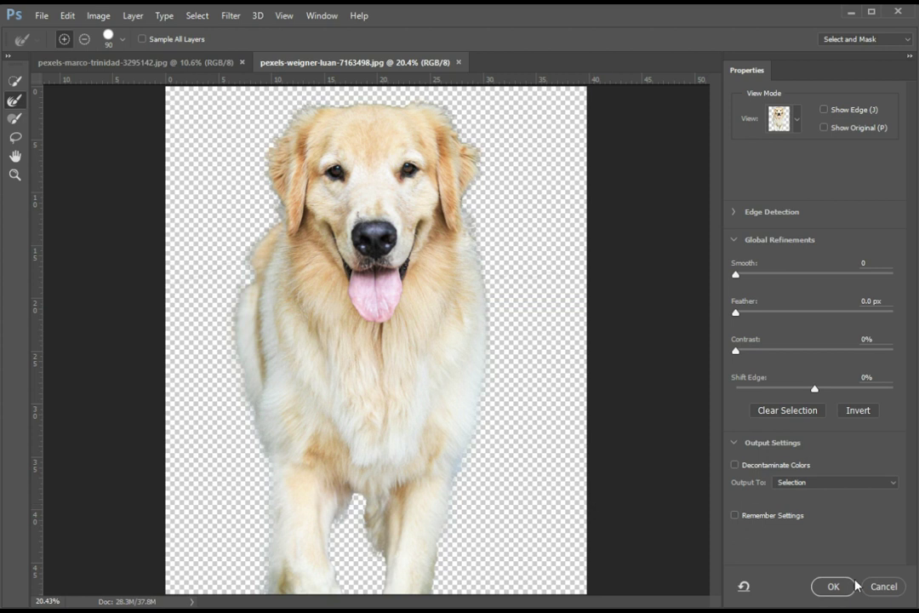
{"action": "left_click", "coordinate": [831, 586]}
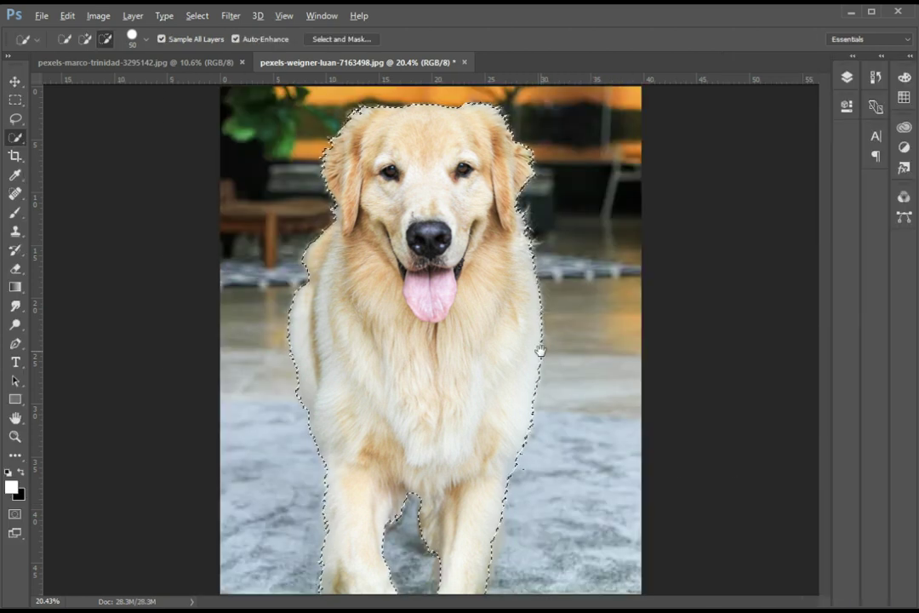
Mask the dog layer with its selection and convert it to a smart object
{"action": "left_click", "coordinate": [847, 77]}
{"action": "left_click", "coordinate": [730, 350]}
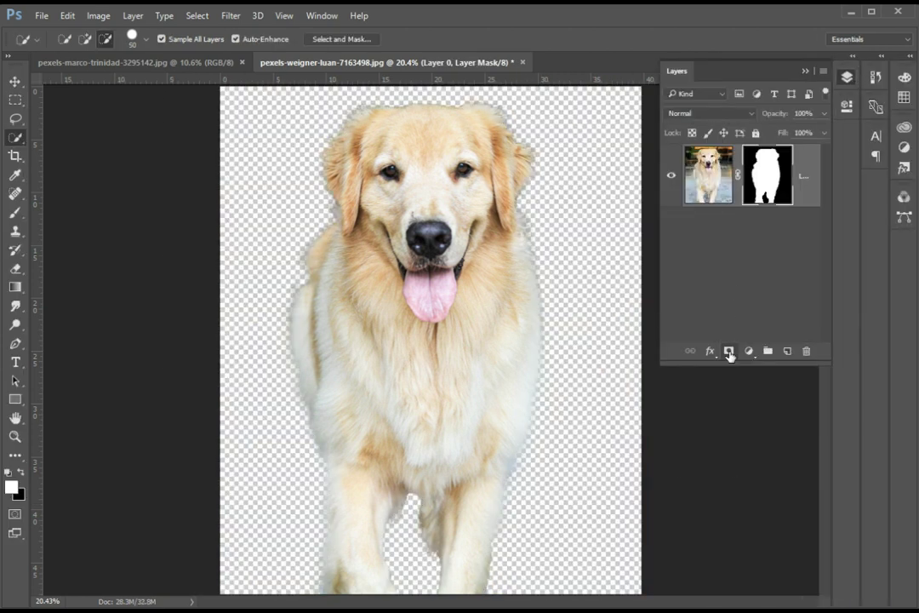
{"action": "right_click", "coordinate": [798, 179]}
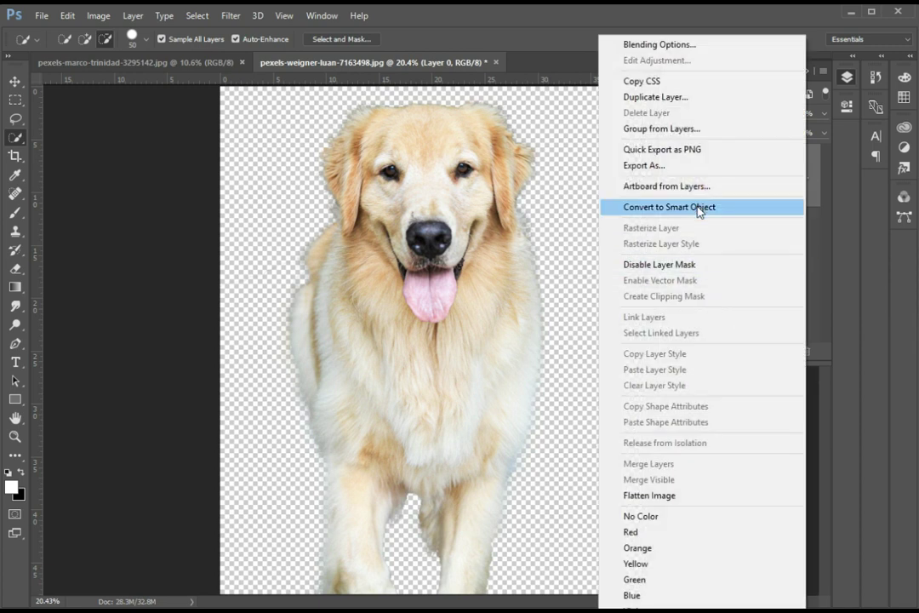
{"action": "left_click", "coordinate": [701, 207]}
Move the dog onto the forest road photo, enlarge it to fill the frame, then select Background
{"action": "key", "text": "v"}
{"action": "mouse_move", "coordinate": [464, 275]}
{"action": "left_mouse_down"}
{"action": "mouse_move", "coordinate": [410, 412]}
{"action": "mouse_move", "coordinate": [446, 340]}
{"action": "left_mouse_up"}
{"action": "left_click_drag", "start_coordinate": [539, 507], "coordinate": [615, 593]}
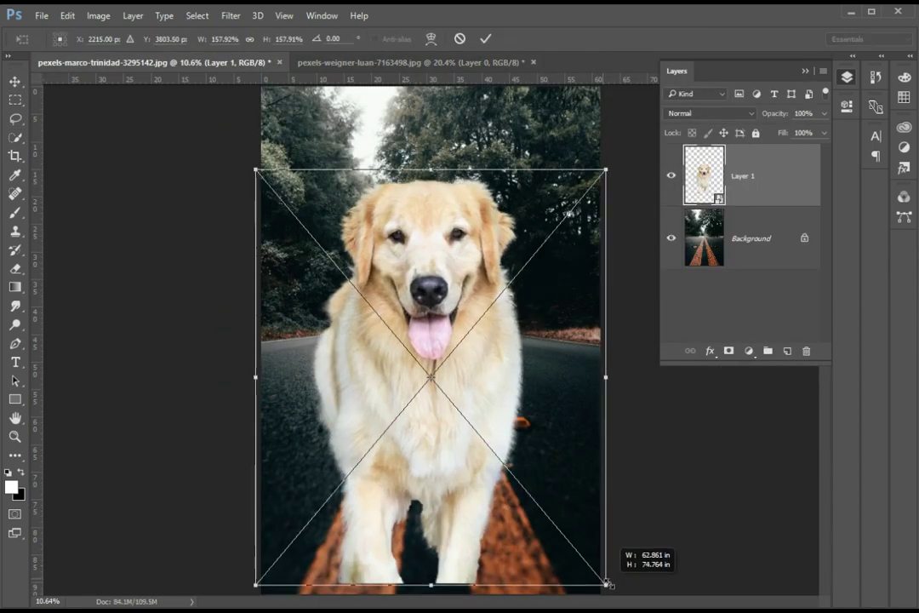
{"action": "left_click_drag", "start_coordinate": [521, 444], "coordinate": [529, 425]}
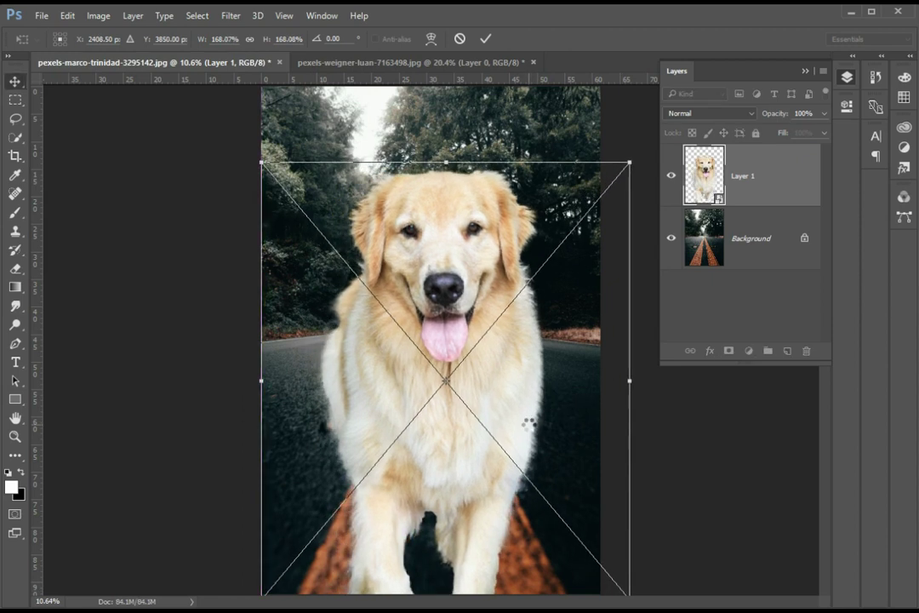
{"action": "key", "text": "Return"}
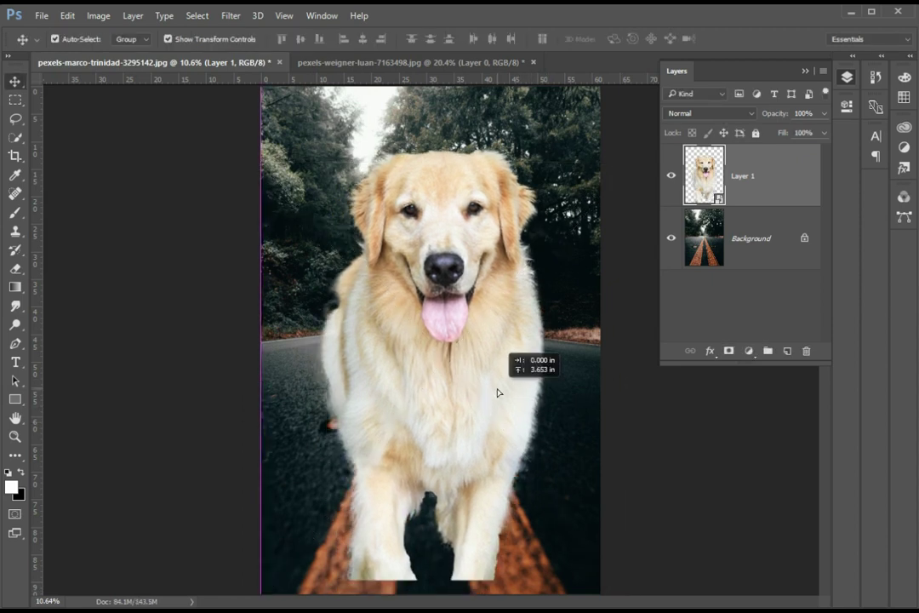
{"action": "left_click_drag", "start_coordinate": [538, 421], "coordinate": [501, 421]}
{"action": "left_click", "coordinate": [710, 242]}
{"action": "left_click", "coordinate": [231, 16]}
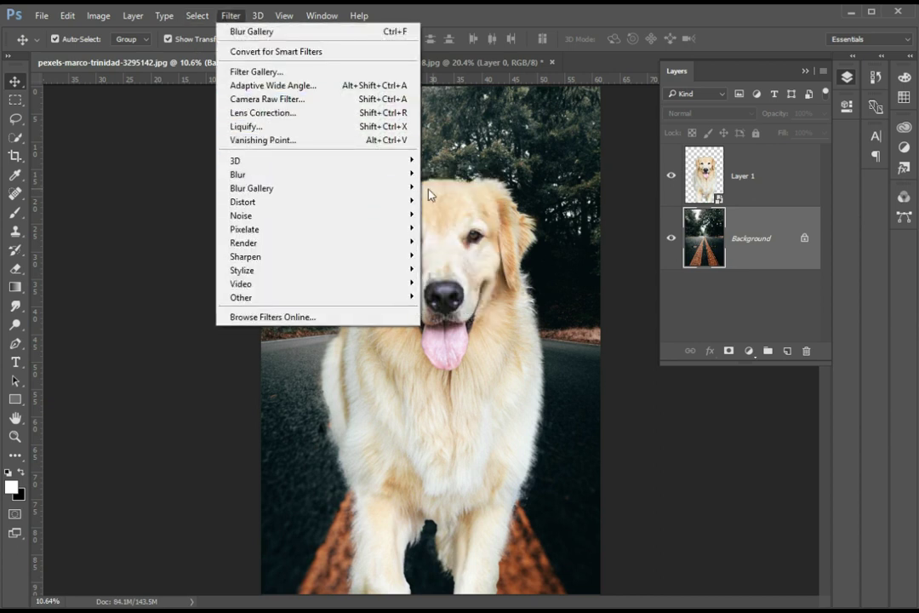
Start a Tilt-Shift blur on the background with its focus band over the dog's chest
{"action": "left_click", "coordinate": [450, 214]}
{"action": "left_click_drag", "start_coordinate": [381, 341], "coordinate": [385, 554]}
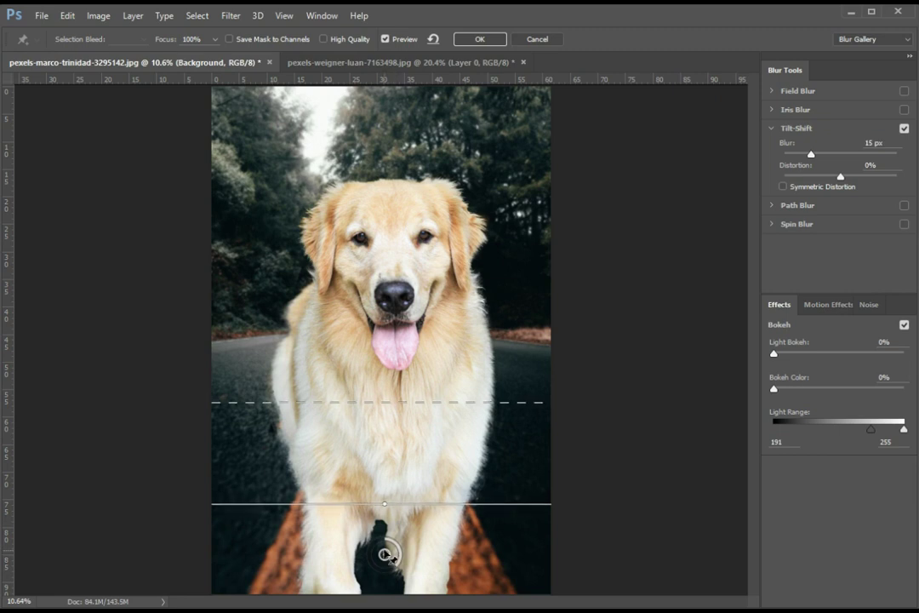
{"action": "left_click_drag", "start_coordinate": [385, 554], "coordinate": [402, 425]}
{"action": "left_click_drag", "start_coordinate": [394, 476], "coordinate": [403, 424]}
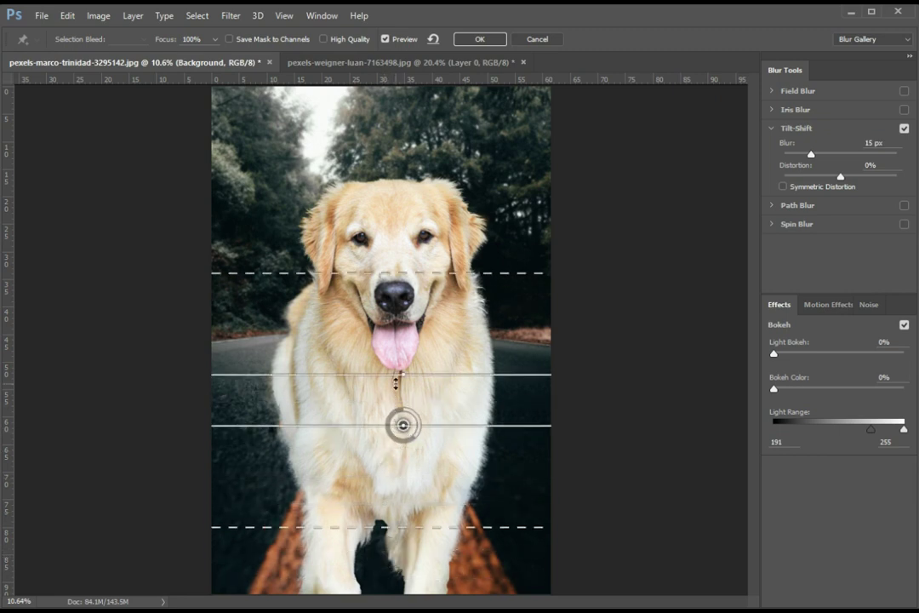
{"action": "left_click_drag", "start_coordinate": [811, 154], "coordinate": [837, 154]}
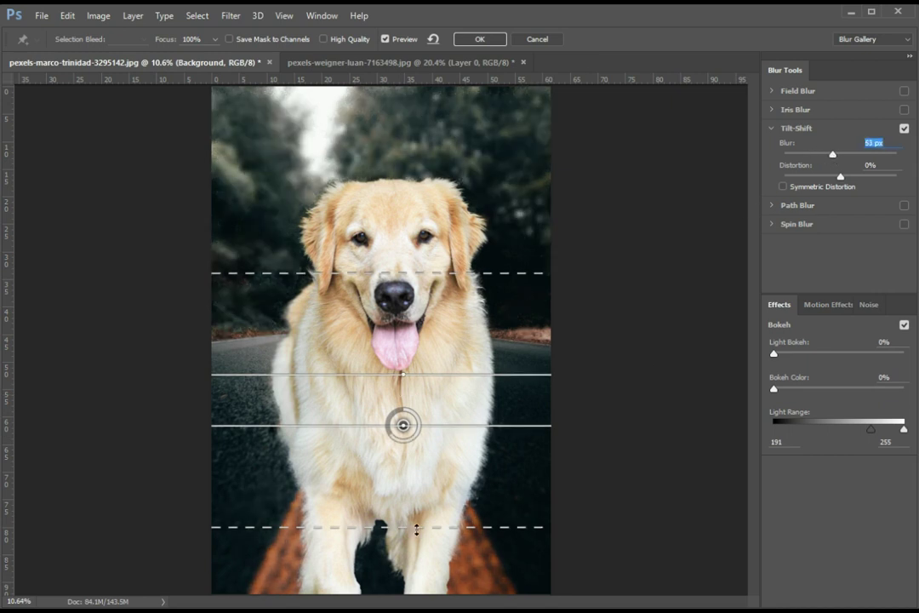
{"action": "mouse_move", "coordinate": [403, 375]}
{"action": "left_mouse_down"}
{"action": "mouse_move", "coordinate": [441, 385]}
{"action": "mouse_move", "coordinate": [402, 375]}
{"action": "left_mouse_up"}
Pull the lower transition edge to the focus line, set blur to about 50 px, and apply
{"action": "left_click_drag", "start_coordinate": [413, 527], "coordinate": [413, 481]}
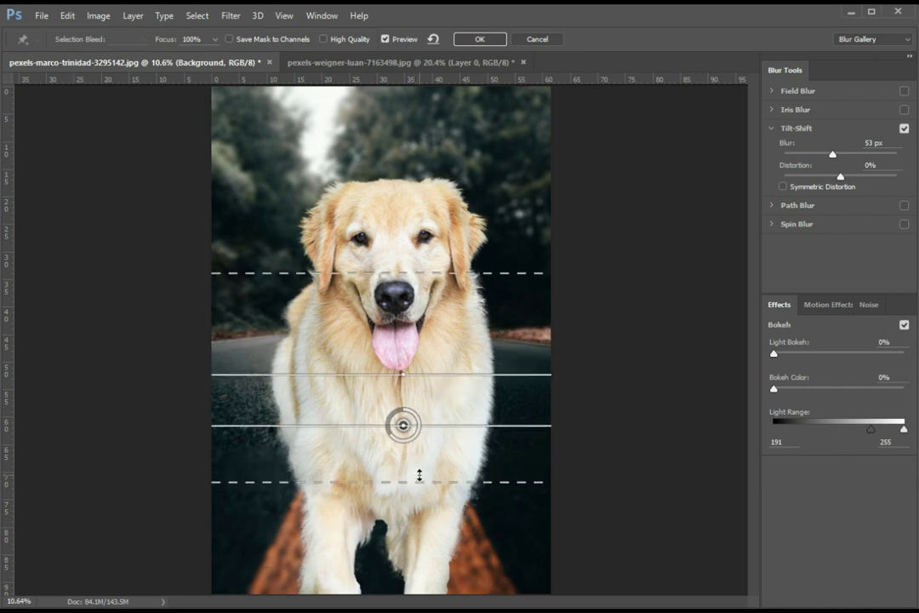
{"action": "left_click_drag", "start_coordinate": [417, 481], "coordinate": [415, 427]}
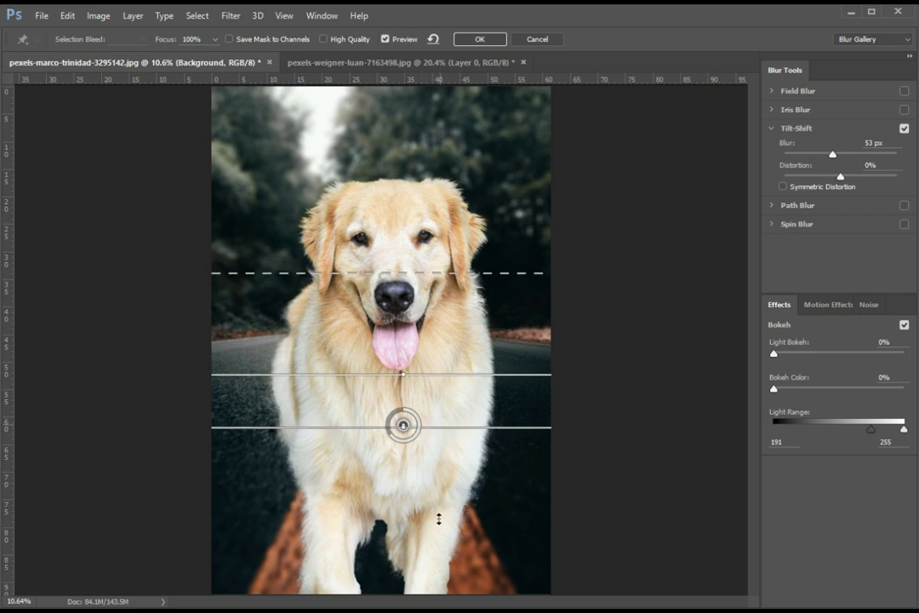
{"action": "mouse_move", "coordinate": [435, 380]}
{"action": "left_mouse_down"}
{"action": "mouse_move", "coordinate": [415, 437]}
{"action": "mouse_move", "coordinate": [403, 441]}
{"action": "left_mouse_up"}
{"action": "key", "text": "ctrl+z"}
{"action": "left_click_drag", "start_coordinate": [838, 158], "coordinate": [839, 156]}
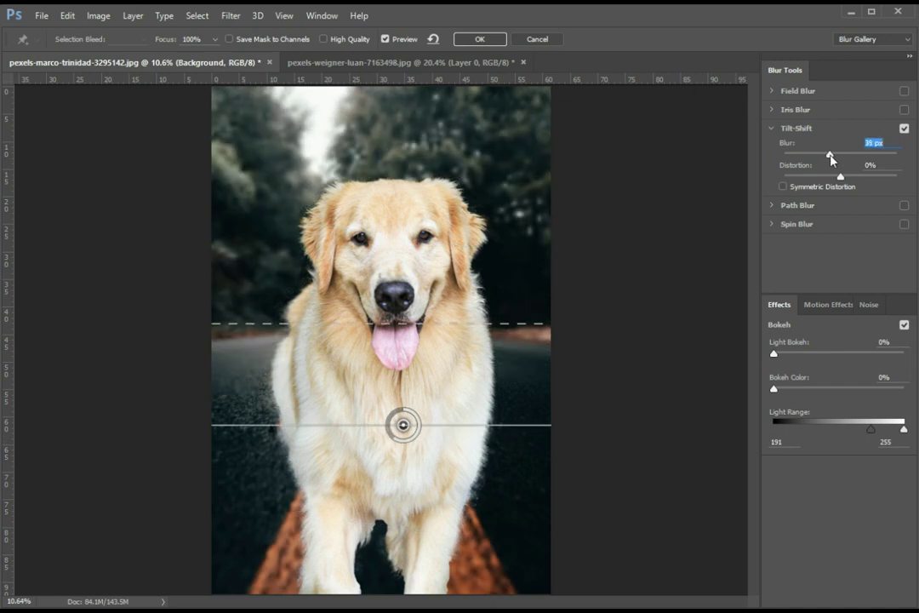
{"action": "left_click_drag", "start_coordinate": [831, 158], "coordinate": [834, 160]}
{"action": "key", "text": "Return"}
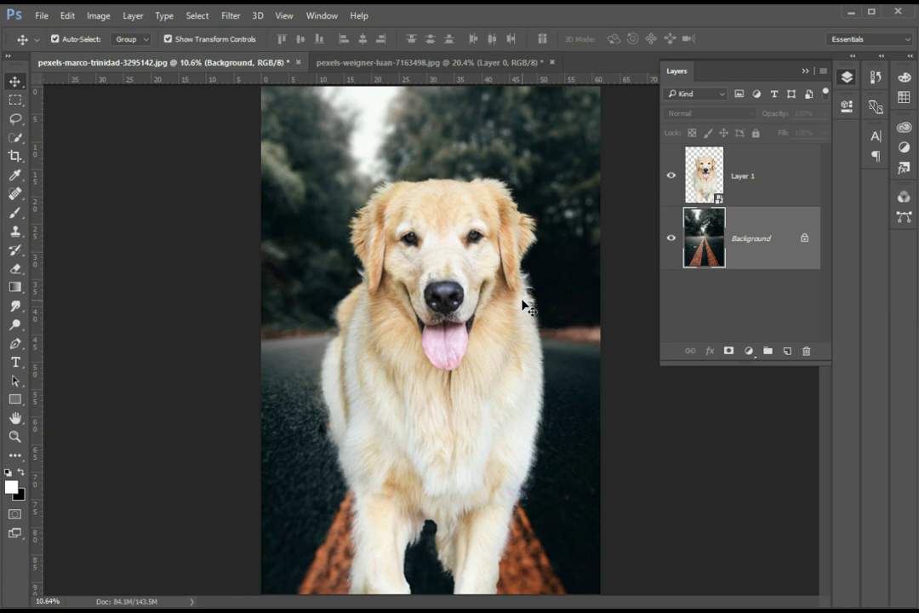
Load the dog's outline as a selection and add a Curves adjustment layer masked to it
{"action": "left_click", "coordinate": [703, 179], "text": "ctrl"}
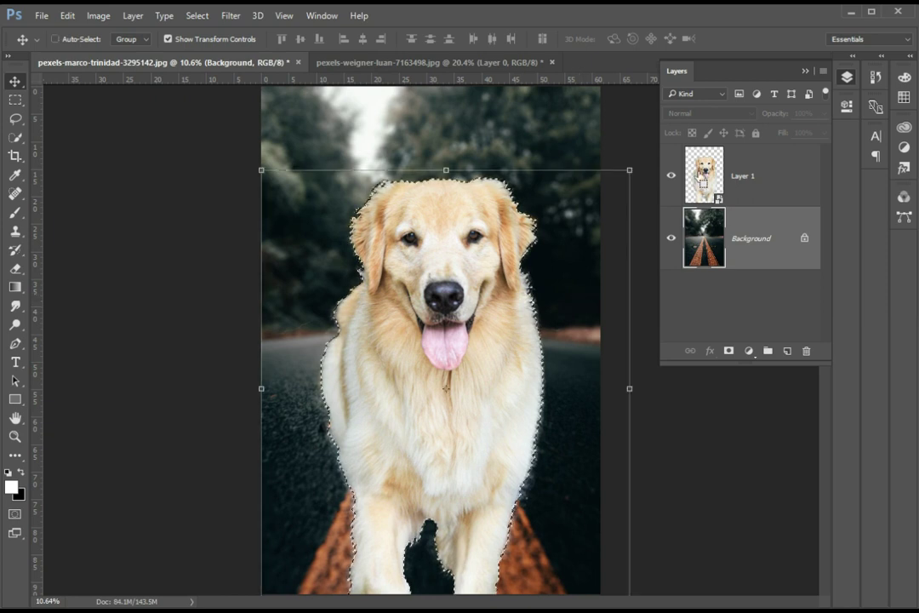
{"action": "left_click", "coordinate": [716, 180]}
{"action": "left_click", "coordinate": [749, 351]}
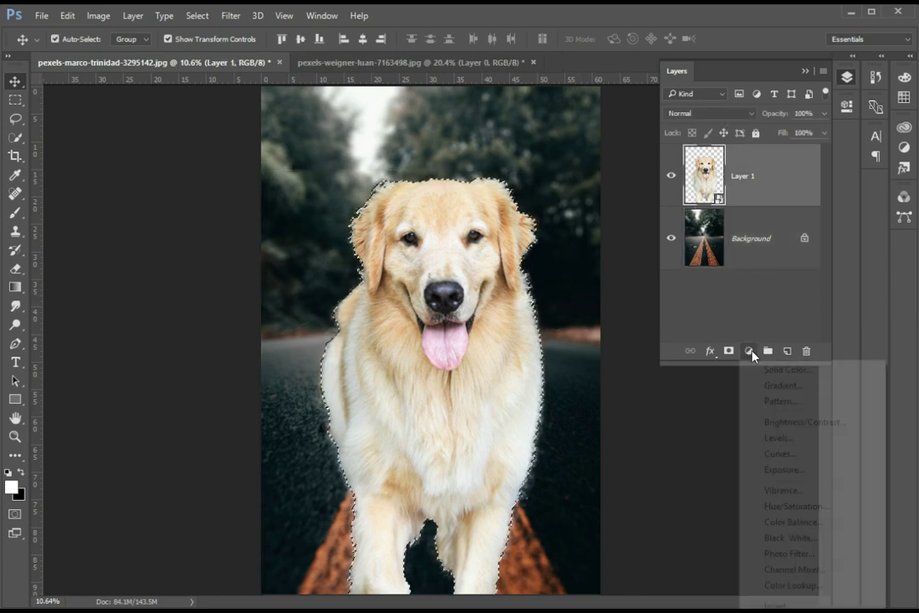
{"action": "left_click", "coordinate": [780, 454]}
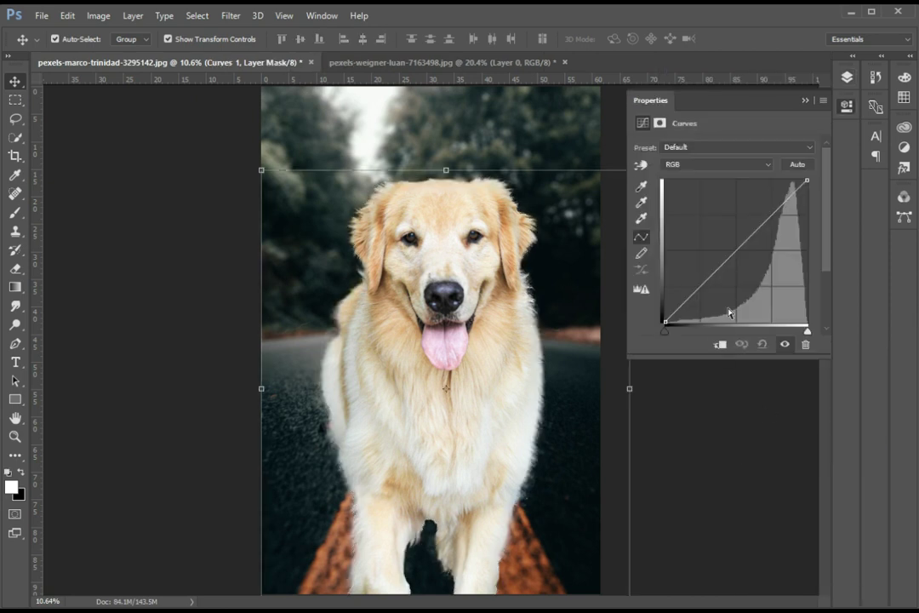
Shape an S-curve that deepens the dog's shadows and boosts its contrast
{"action": "mouse_move", "coordinate": [739, 252]}
{"action": "left_mouse_down"}
{"action": "mouse_move", "coordinate": [748, 263]}
{"action": "mouse_move", "coordinate": [771, 226]}
{"action": "mouse_move", "coordinate": [770, 234]}
{"action": "left_mouse_up"}
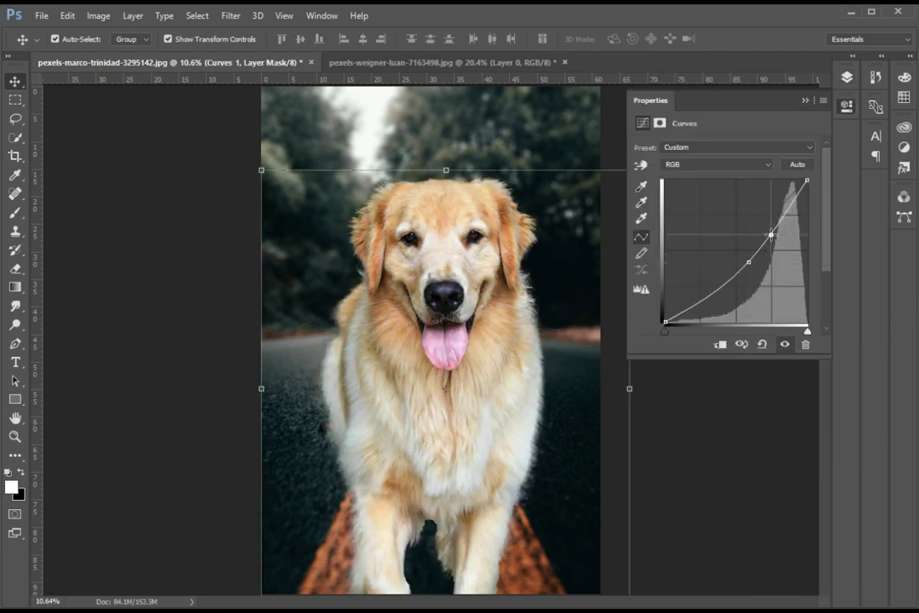
{"action": "left_click_drag", "start_coordinate": [769, 234], "coordinate": [768, 232]}
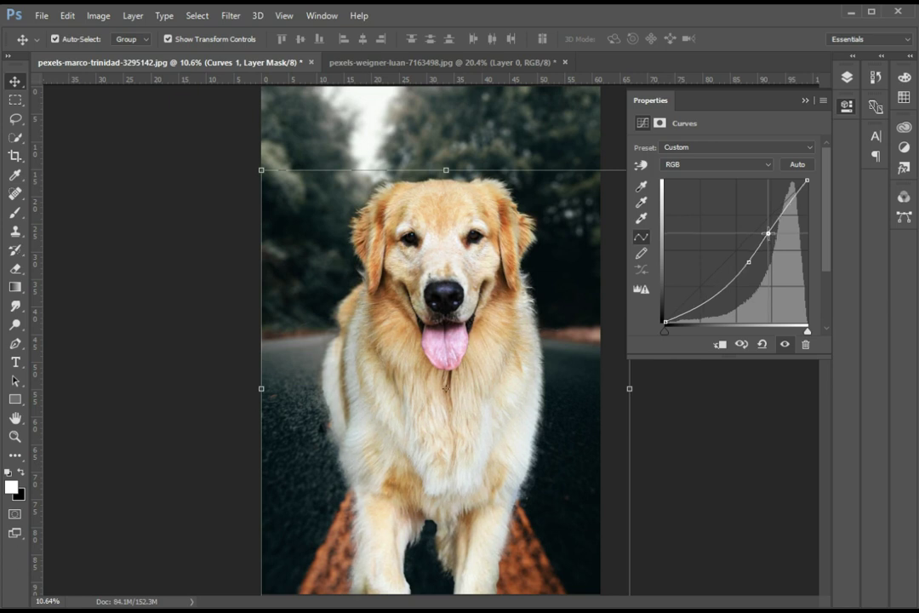
{"action": "left_click_drag", "start_coordinate": [749, 262], "coordinate": [750, 263]}
{"action": "left_click", "coordinate": [805, 100]}
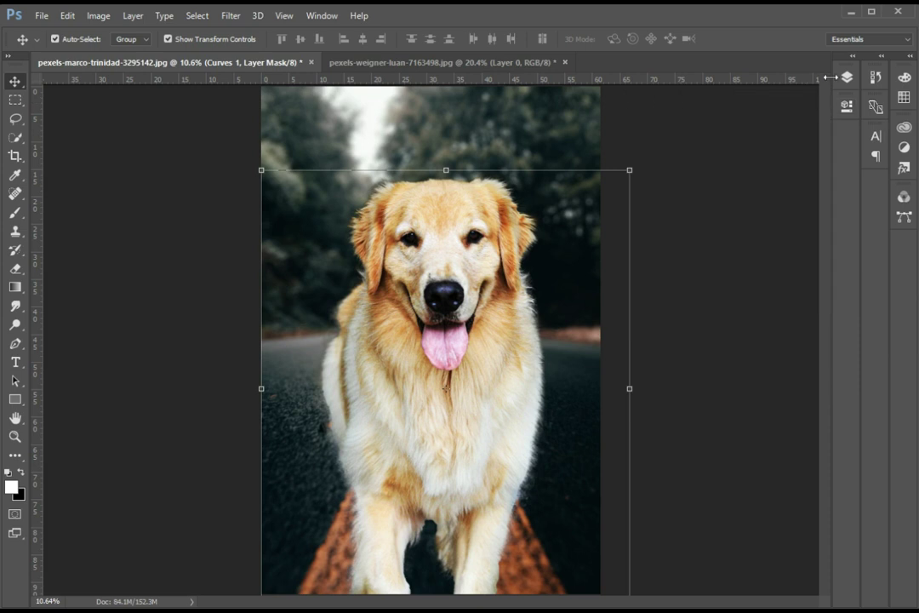
{"action": "left_click", "coordinate": [847, 76]}
Switch between Layer 1, Curves 1 and its mask, ending with the Background layer selected
{"action": "left_click", "coordinate": [746, 246]}
{"action": "left_click", "coordinate": [739, 197]}
{"action": "left_click", "coordinate": [805, 183]}
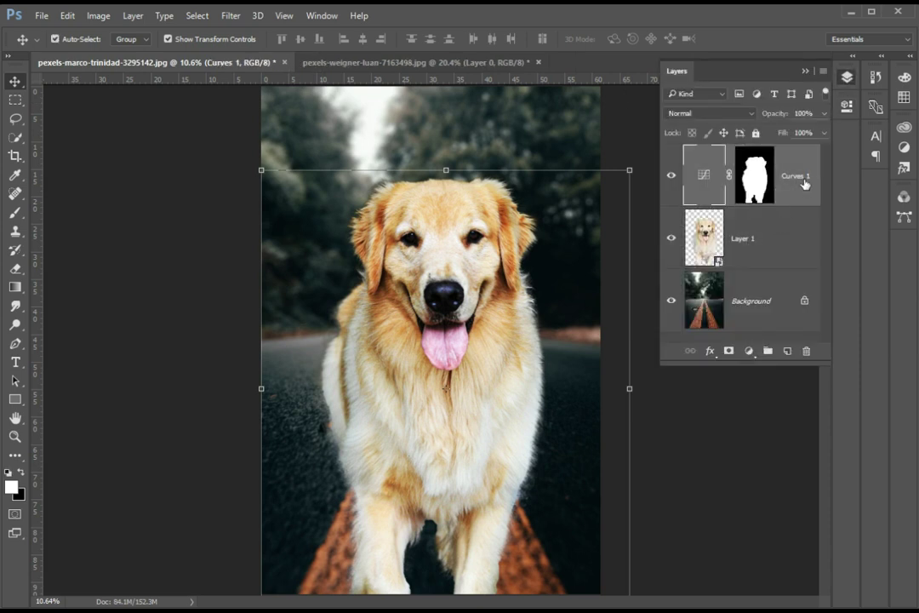
{"action": "left_click", "coordinate": [754, 244]}
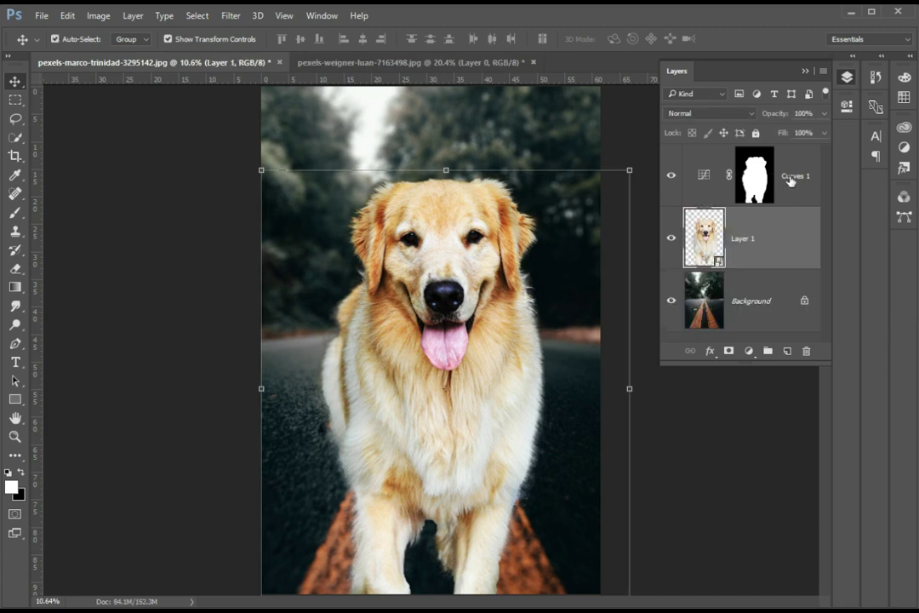
{"action": "left_click", "coordinate": [756, 176]}
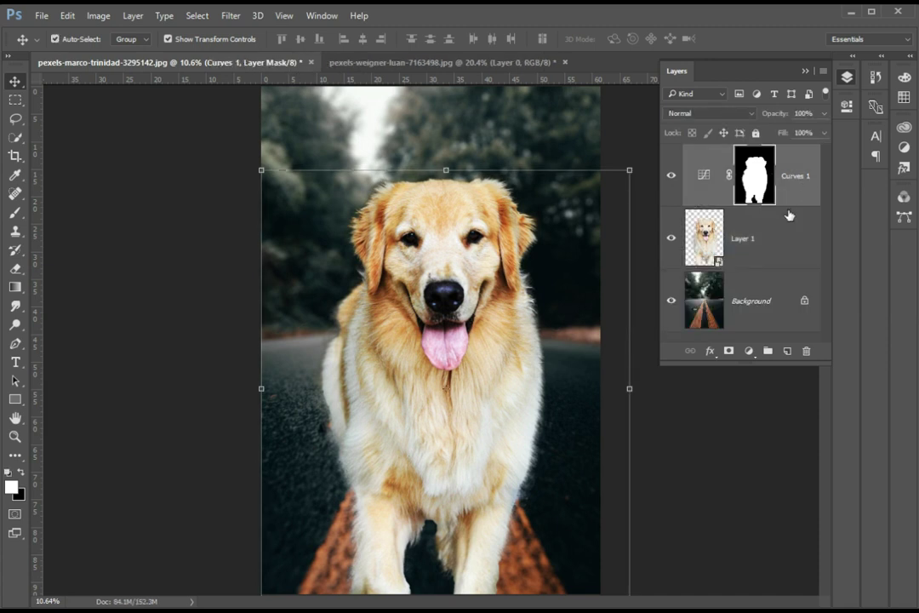
{"action": "left_click", "coordinate": [773, 242]}
{"action": "left_click", "coordinate": [809, 179]}
{"action": "left_click", "coordinate": [763, 242]}
{"action": "left_click", "coordinate": [764, 183]}
{"action": "left_click", "coordinate": [746, 298]}
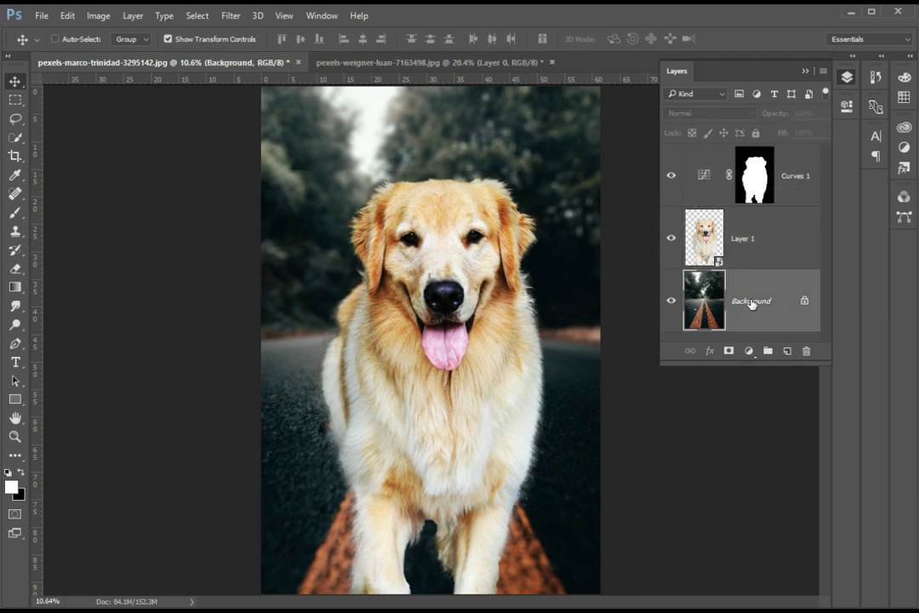
Flatten the composite into a single Background layer
{"action": "key", "text": "ctrl+shift+e"}
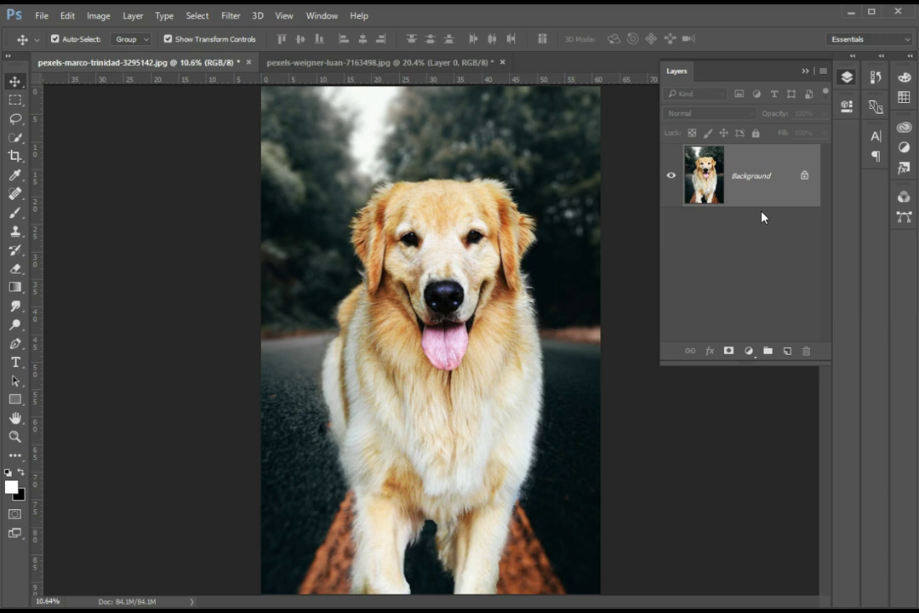
{"action": "left_click", "coordinate": [847, 77]}
{"action": "left_click", "coordinate": [231, 16]}
{"action": "mouse_move", "coordinate": [251, 188]}
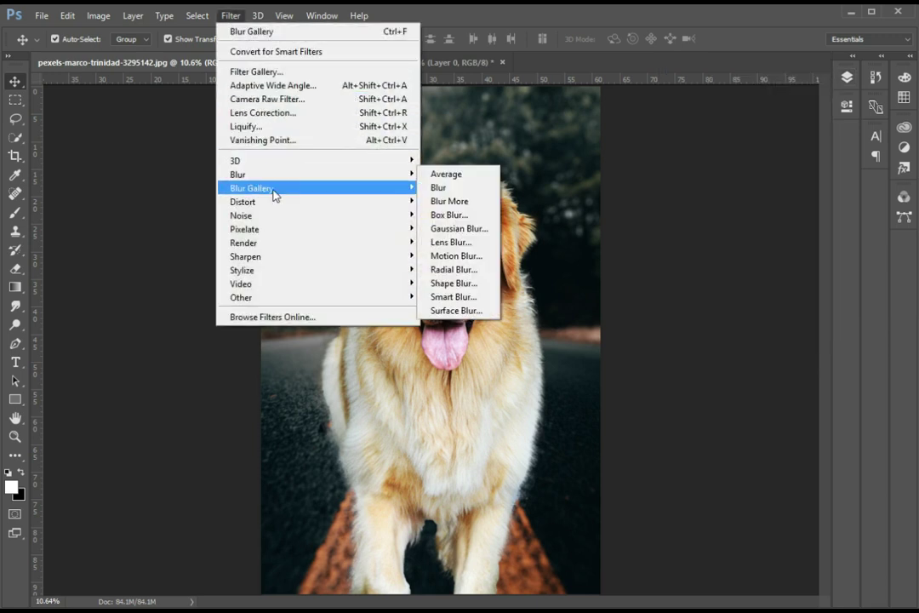
Apply a gentle tilt-shift blur of about 12 px, upper edge pushed off the image
{"action": "left_click", "coordinate": [441, 212]}
{"action": "left_click_drag", "start_coordinate": [384, 343], "coordinate": [385, 338]}
{"action": "left_click_drag", "start_coordinate": [434, 294], "coordinate": [430, 152]}
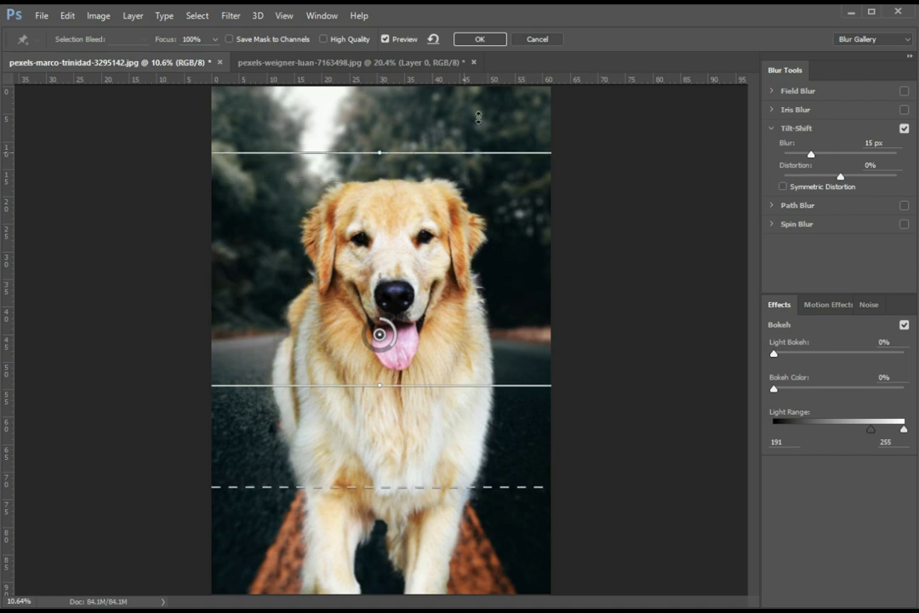
{"action": "left_click_drag", "start_coordinate": [413, 385], "coordinate": [421, 365]}
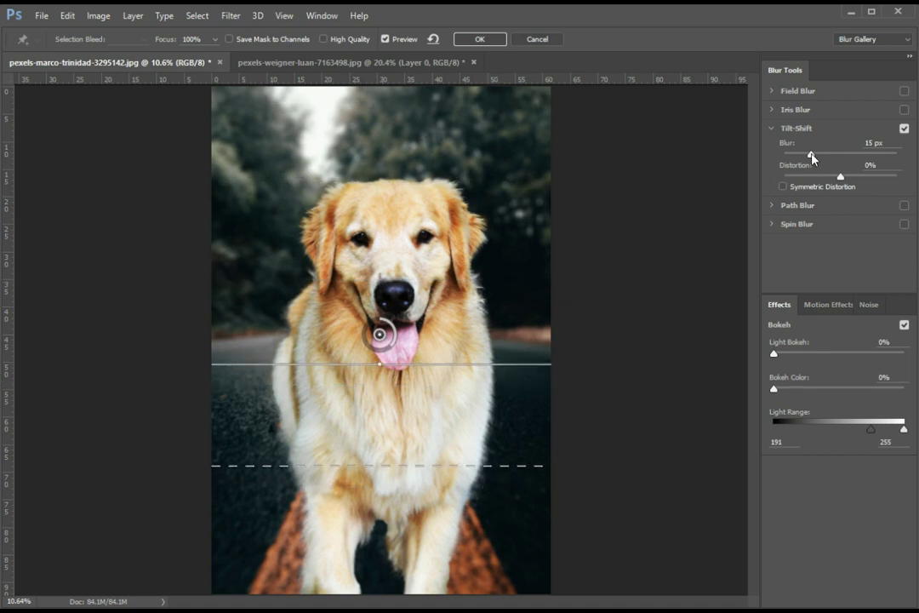
{"action": "left_click_drag", "start_coordinate": [817, 155], "coordinate": [814, 155]}
{"action": "key", "text": "Return"}
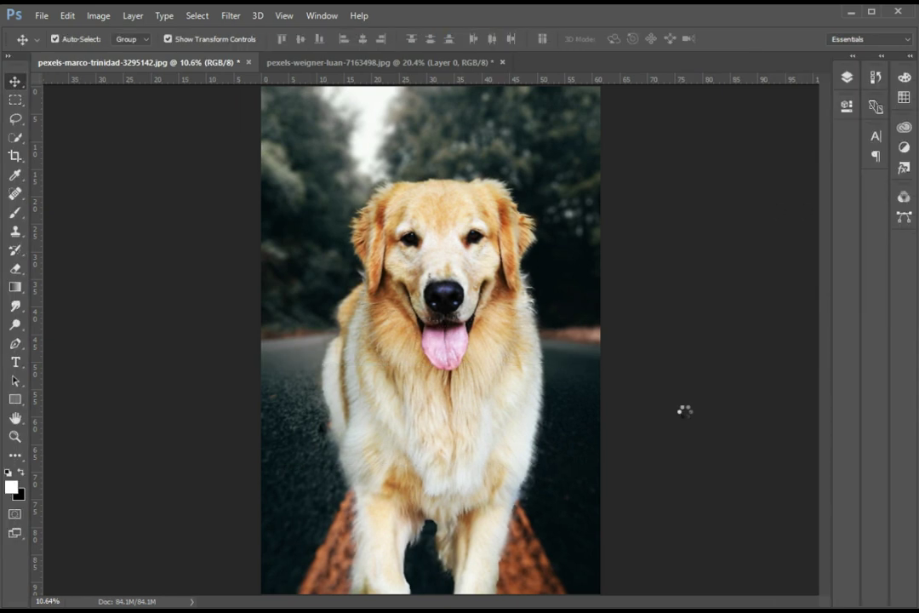